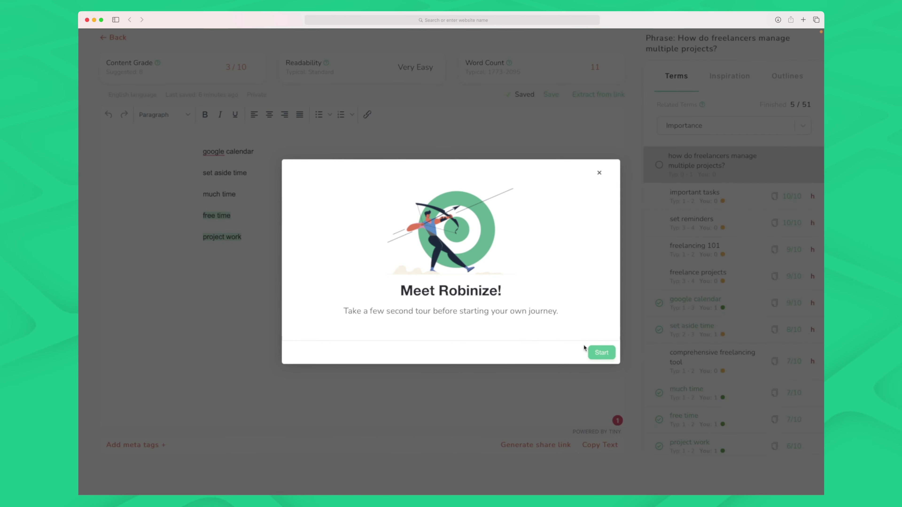
# - Step through the editor tour's Word Count, Readability and Terms explanations, then go back to Reports
pyautogui.click(600, 353)
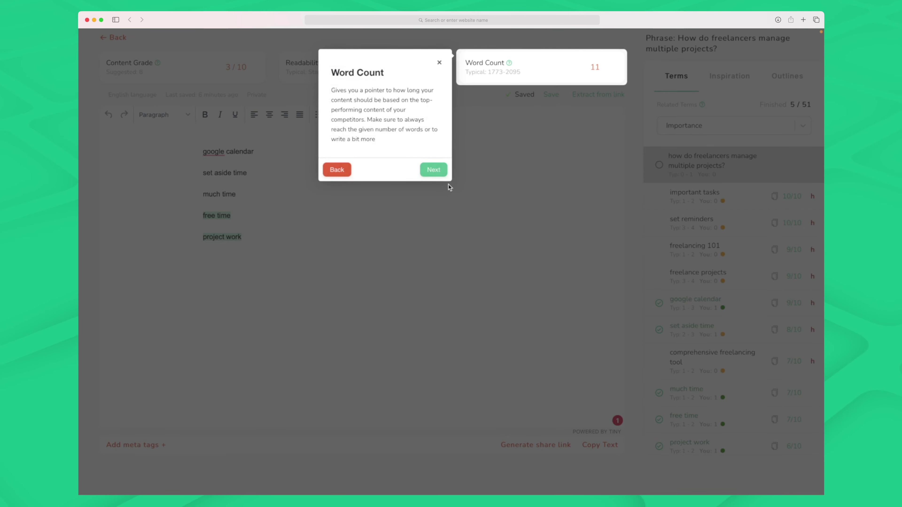
pyautogui.click(430, 170)
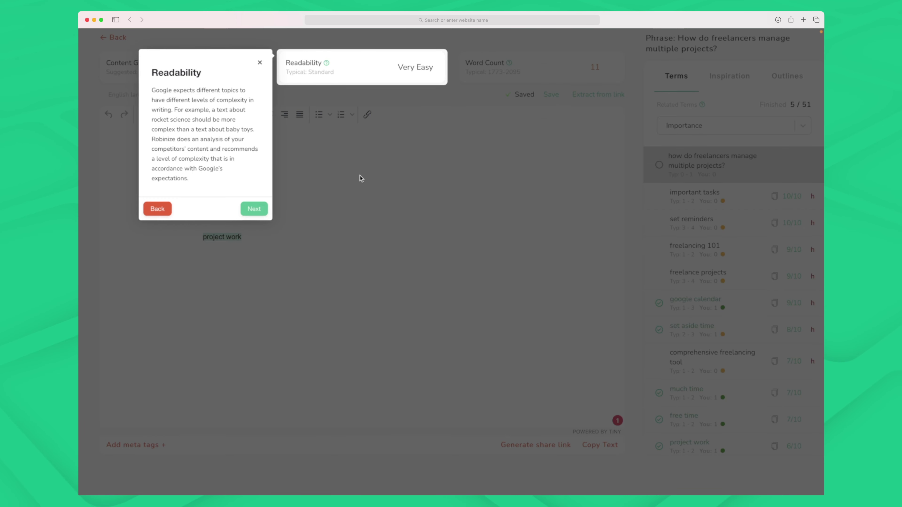
pyautogui.click(259, 211)
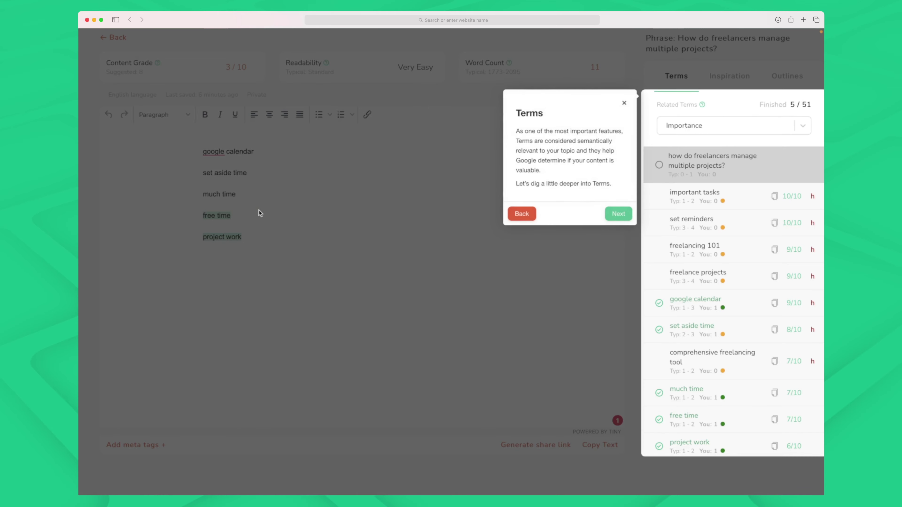
pyautogui.click(618, 214)
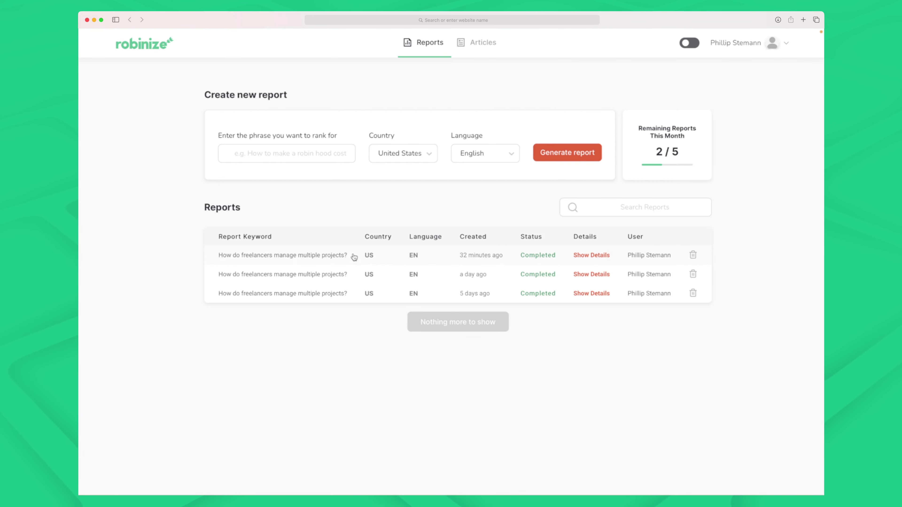
# - Copy the existing report's phrase 'How do freelancers manage multiple projects?' into the phrase field
pyautogui.moveTo(354, 257); pyautogui.dragTo(239, 248)
pyautogui.press('super+c')
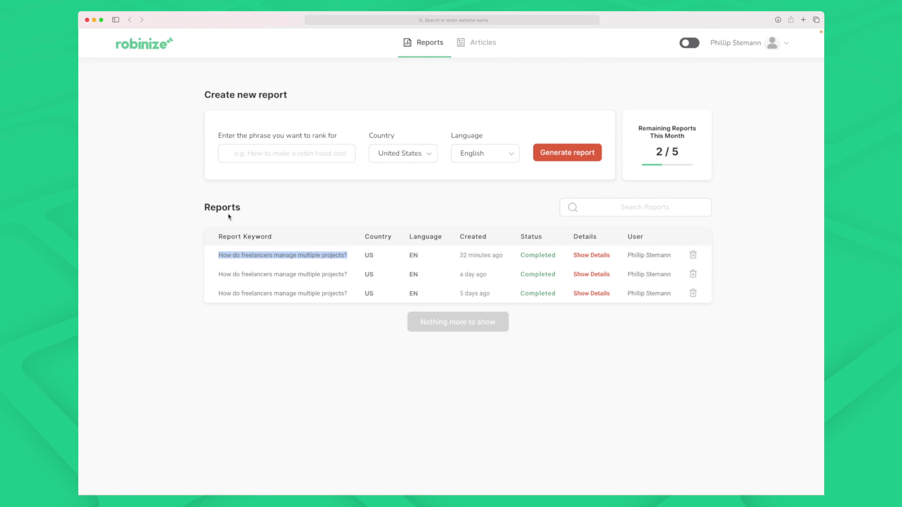
pyautogui.click(300, 144)
pyautogui.press('super+v')
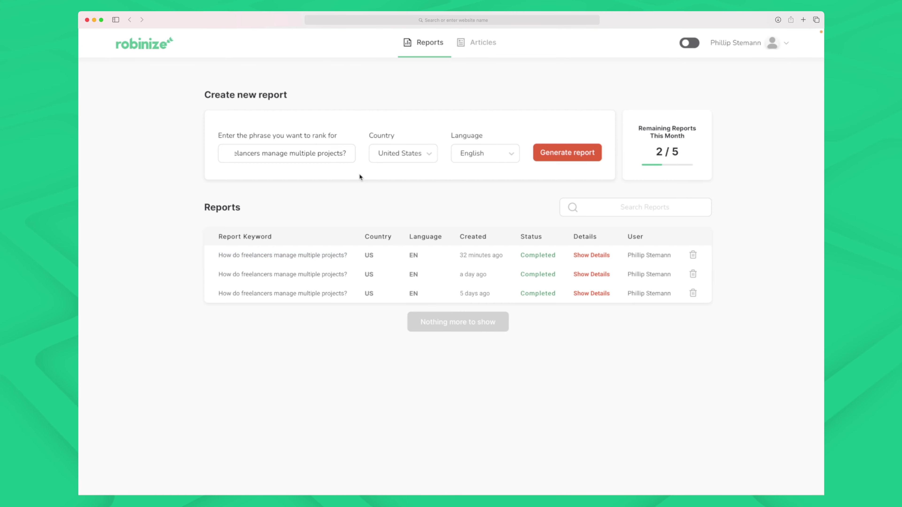
pyautogui.click(360, 175)
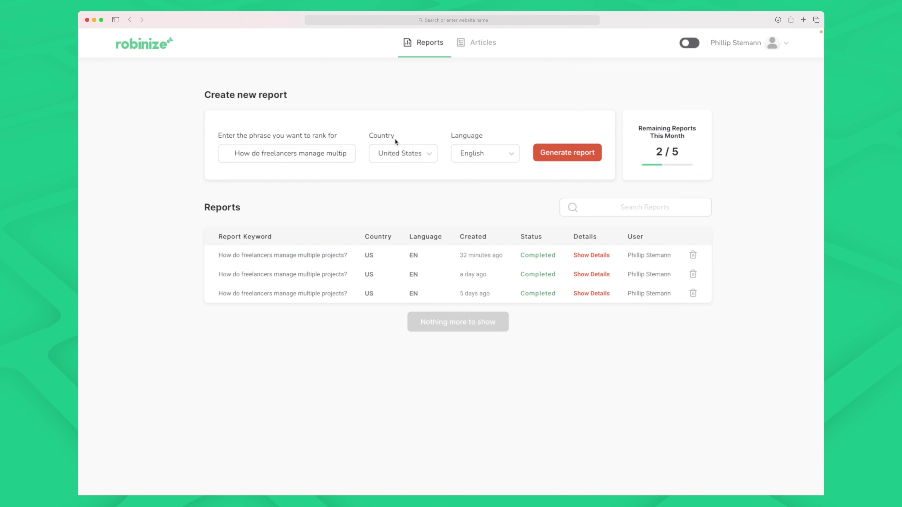
# - Keep United States as the target country and English as the report language
pyautogui.click(414, 154)
pyautogui.scroll(-3, 411, 229)
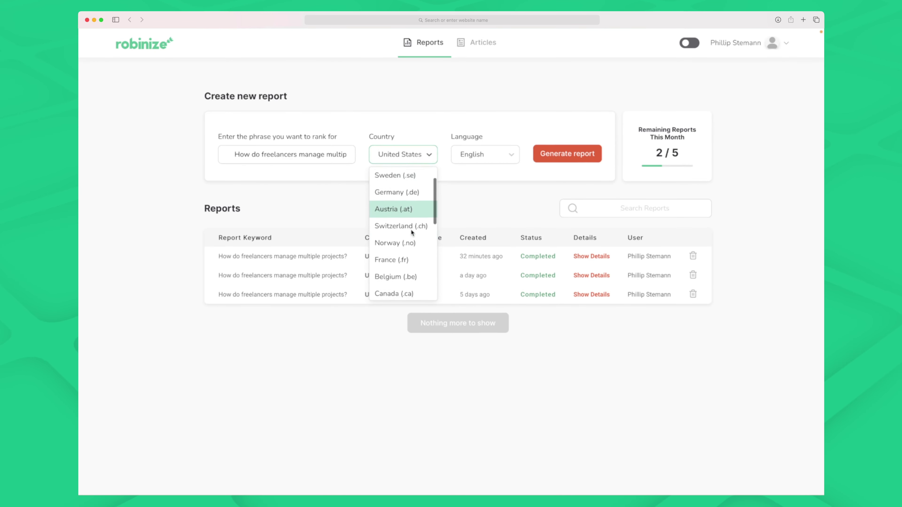
pyautogui.click(480, 174)
pyautogui.click(487, 154)
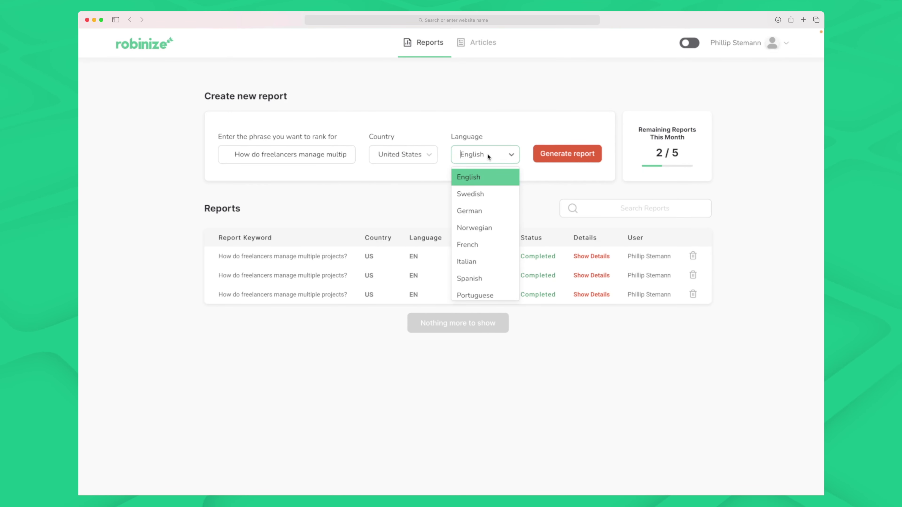
pyautogui.scroll(-3, 491, 217)
pyautogui.scroll(2, 490, 215)
pyautogui.click(547, 181)
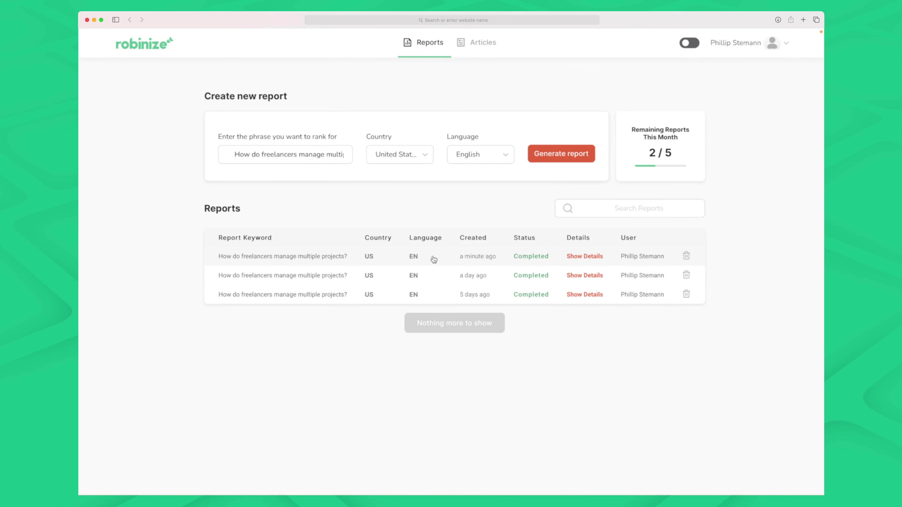
# - Open the newly completed freelancer projects report
pyautogui.click(317, 258)
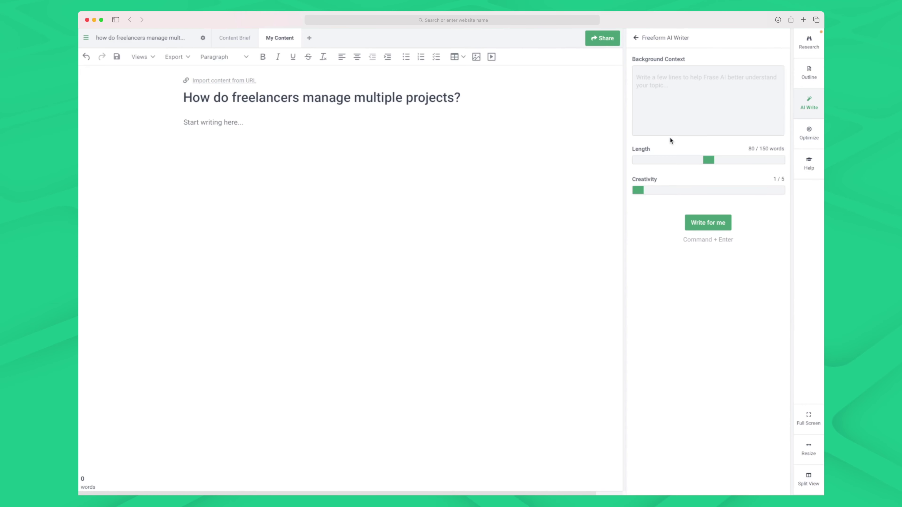
# - Enter background context and let the AI writer draft text under the heading
pyautogui.write('Write something about healthy f')
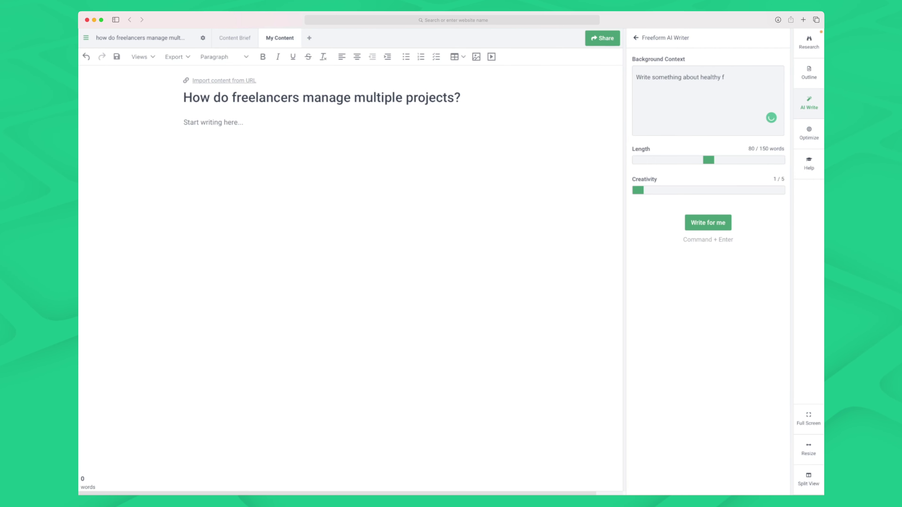
pyautogui.click(708, 223)
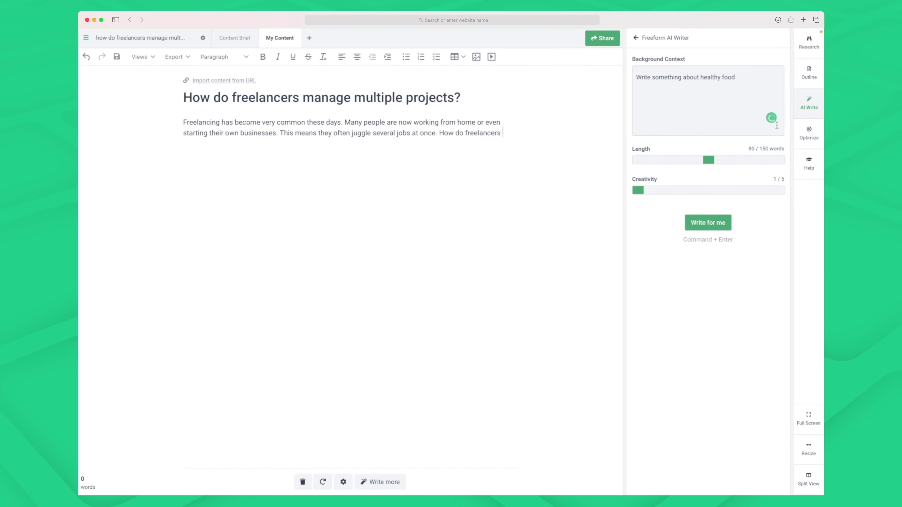
pyautogui.moveTo(186, 123); pyautogui.dragTo(278, 133)
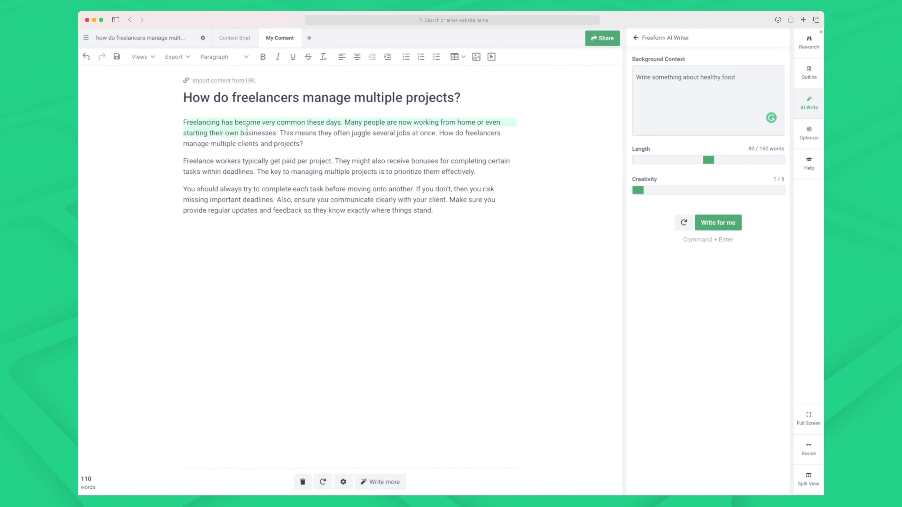
pyautogui.click(642, 50)
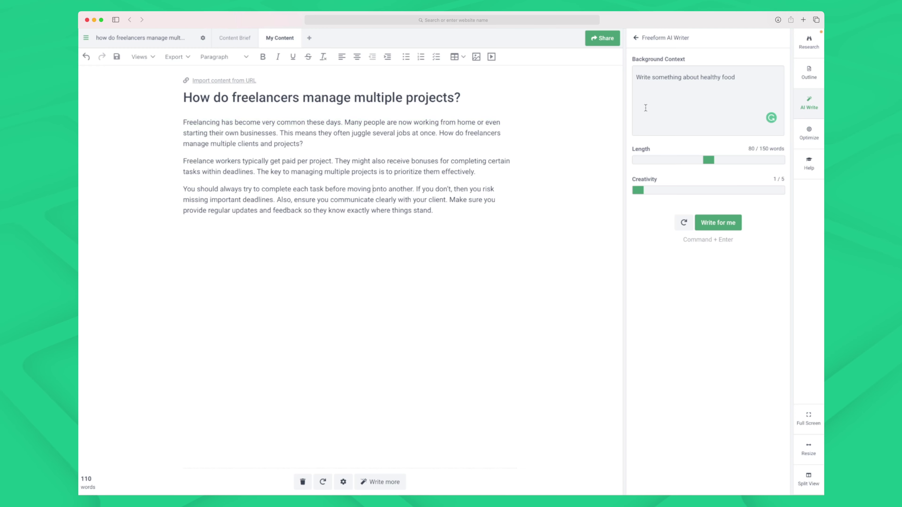
pyautogui.click(636, 38)
pyautogui.click(513, 248)
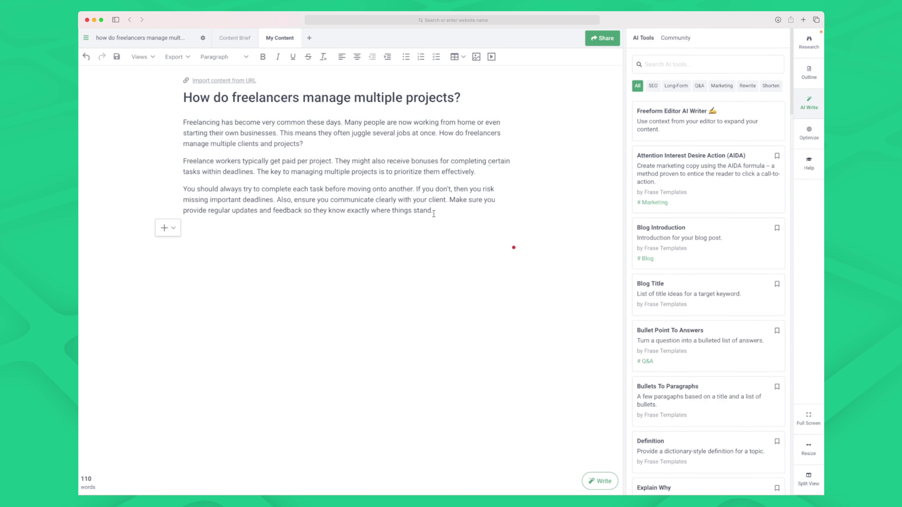
# - Select the third paragraph and start an AI Writer Rewrite of it
pyautogui.moveTo(434, 211); pyautogui.dragTo(176, 186)
pyautogui.rightClick(387, 192)
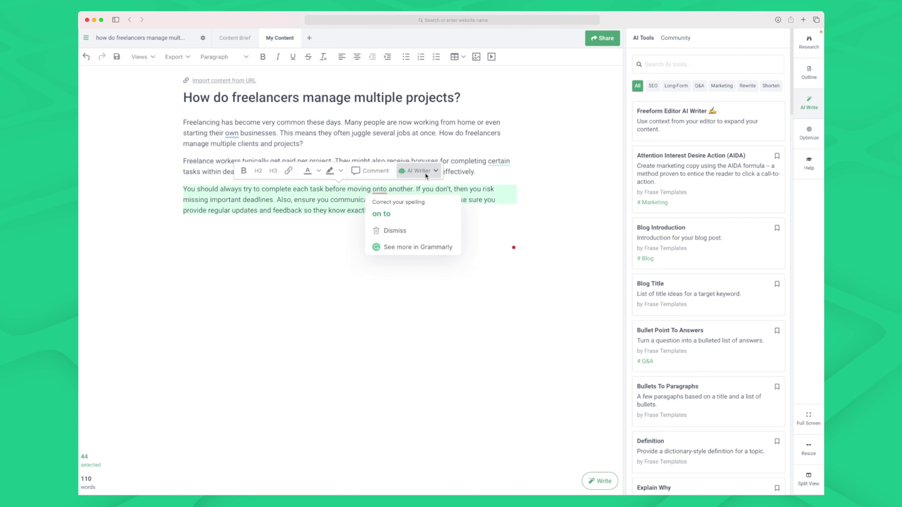
pyautogui.click(419, 171)
pyautogui.click(425, 190)
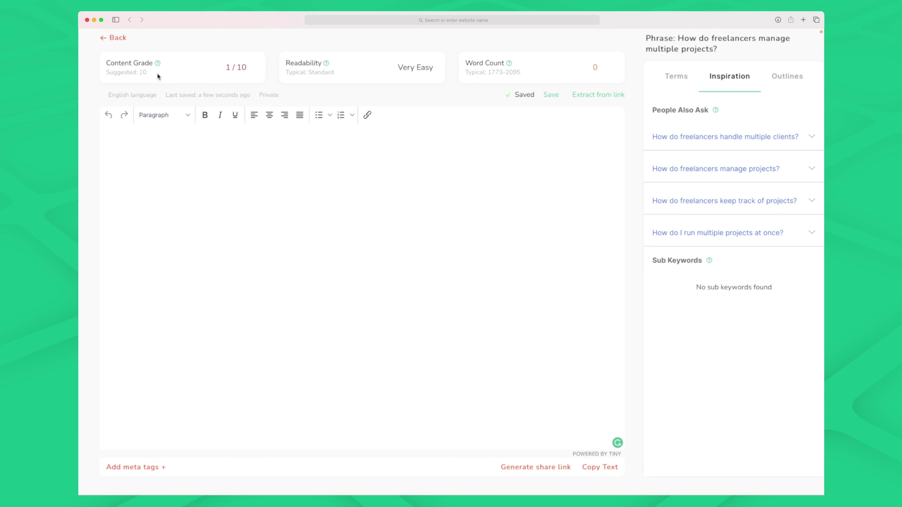
# - Scroll through the ranked related terms, then close the 'important tasks' info card
pyautogui.moveTo(158, 64)
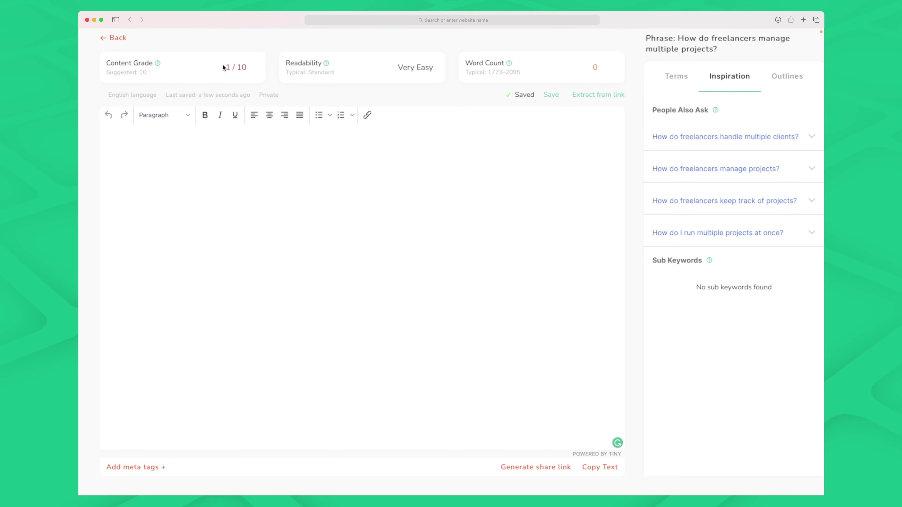
pyautogui.click(682, 79)
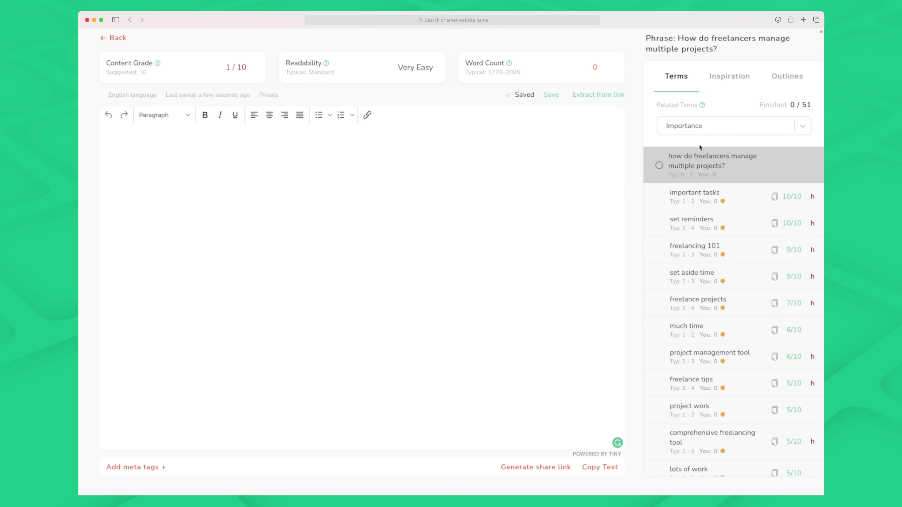
pyautogui.scroll(-5, 697, 278)
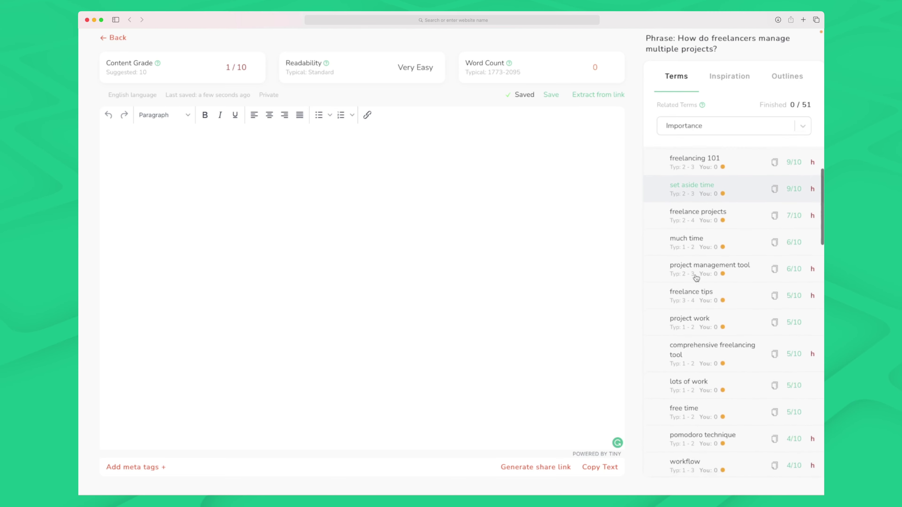
pyautogui.scroll(-2, 695, 403)
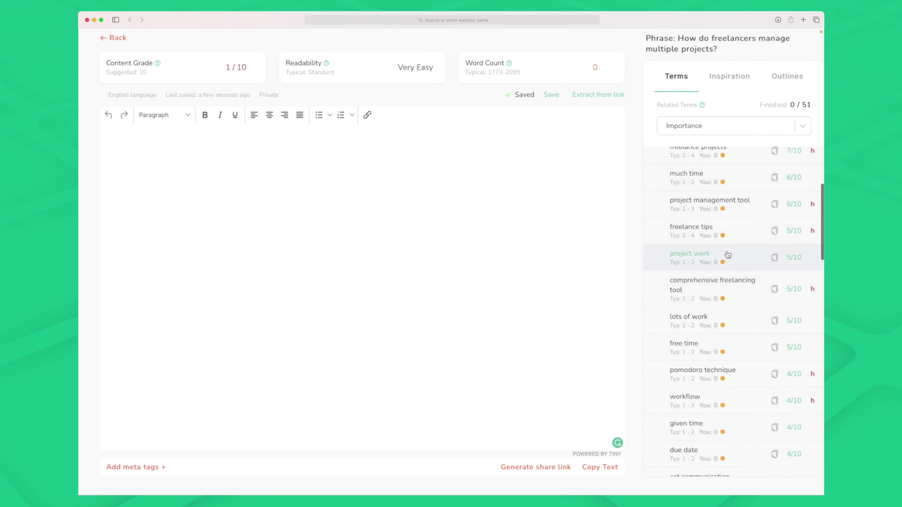
pyautogui.scroll(-4, 728, 254)
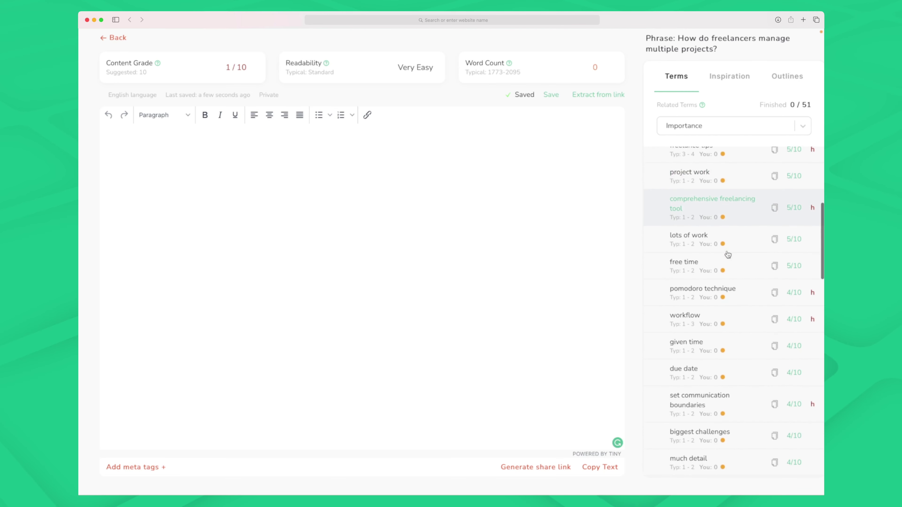
pyautogui.scroll(-5, 728, 254)
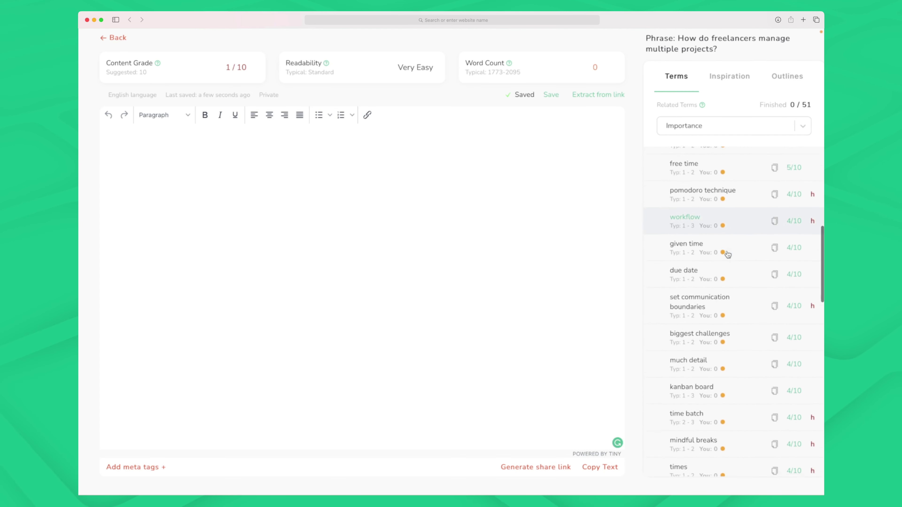
pyautogui.scroll(-4, 728, 254)
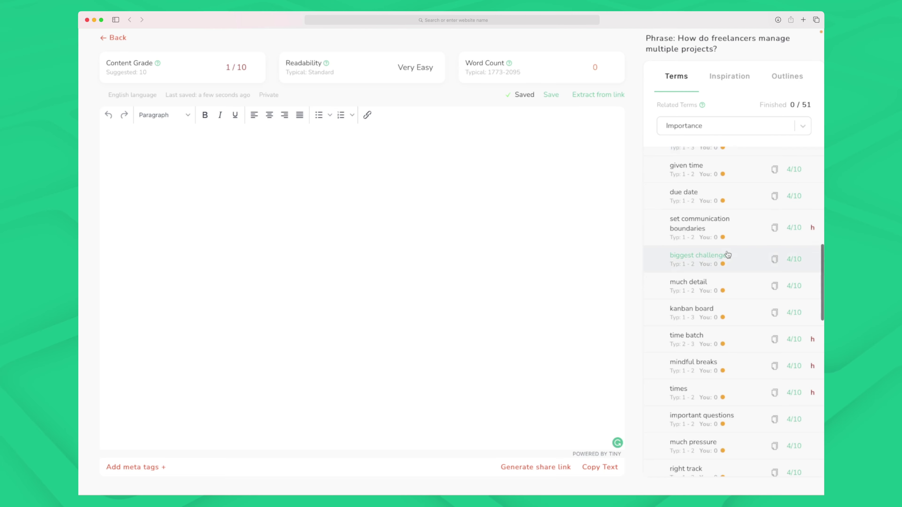
pyautogui.scroll(15, 728, 255)
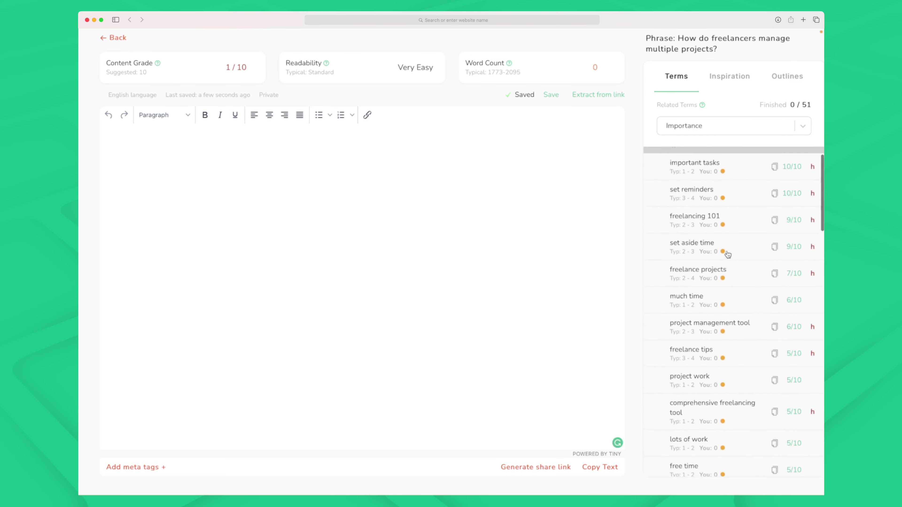
pyautogui.scroll(2, 727, 254)
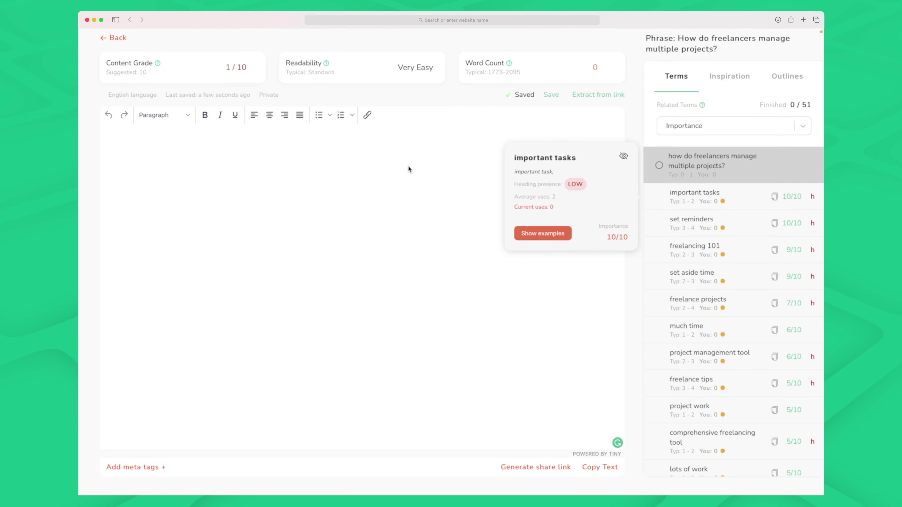
pyautogui.click(408, 148)
# - Show People Also Ask questions and expand the answer to the multiple clients question
pyautogui.click(741, 82)
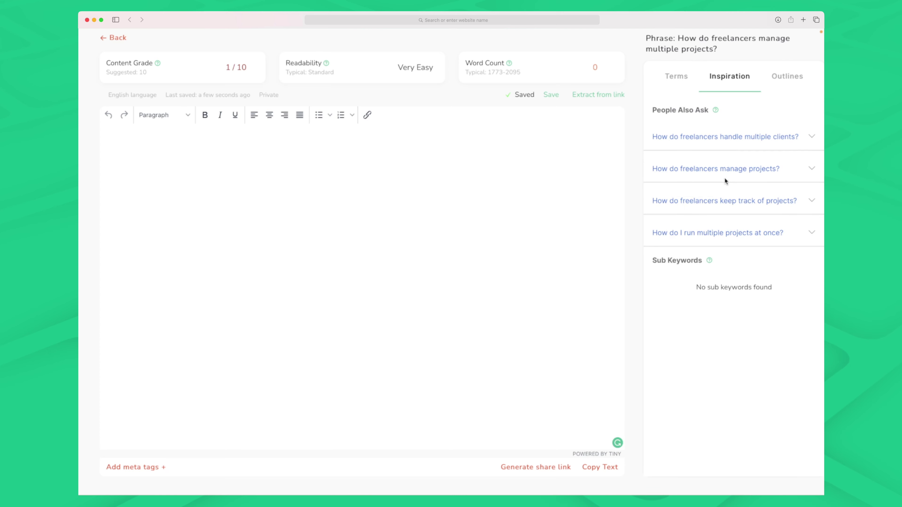
pyautogui.click(812, 137)
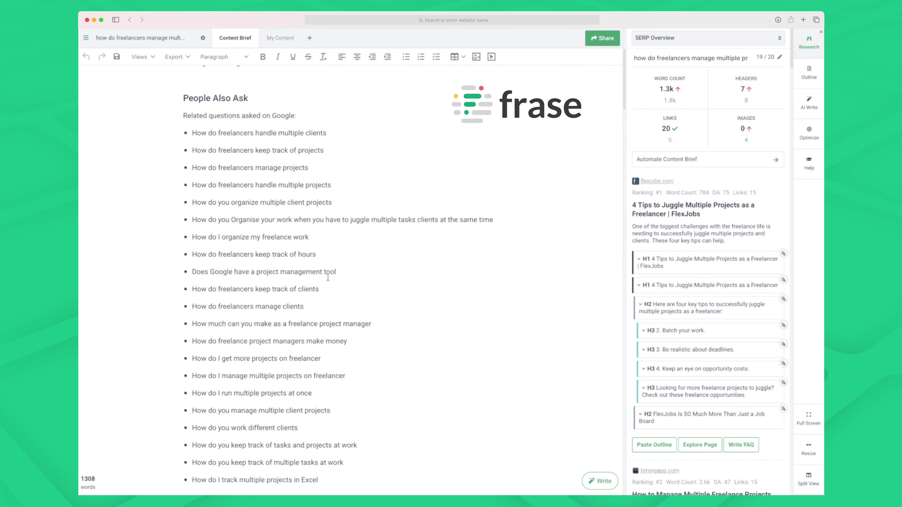
# - Scroll the content brief to the People Also Ask list of related Google questions
pyautogui.scroll(-3, 322, 291)
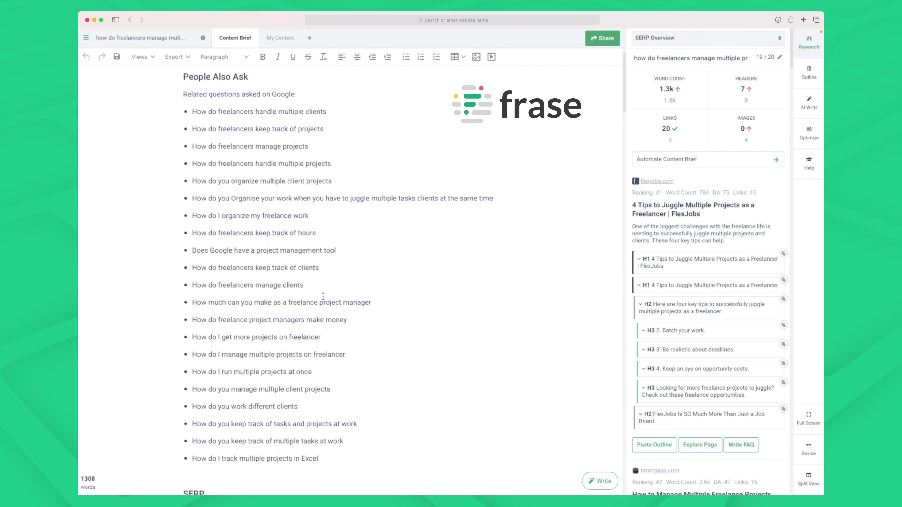
pyautogui.scroll(2, 322, 297)
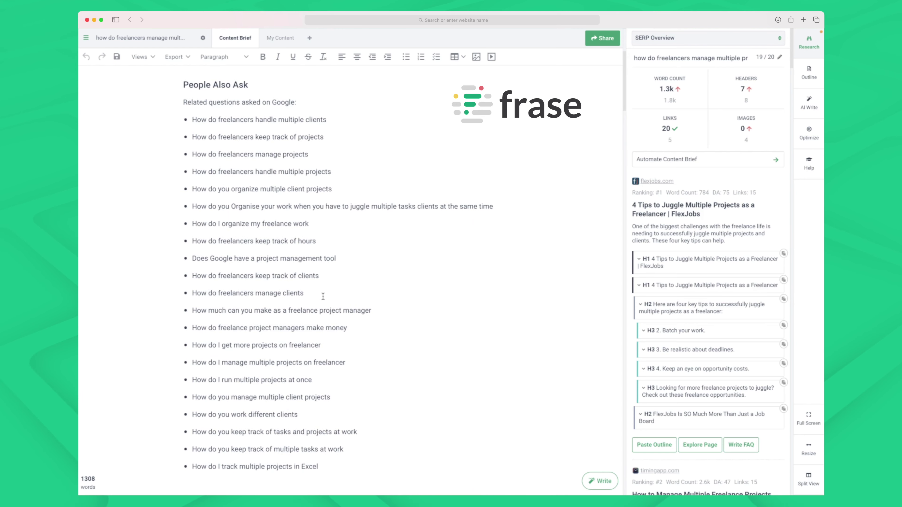
pyautogui.scroll(3, 323, 296)
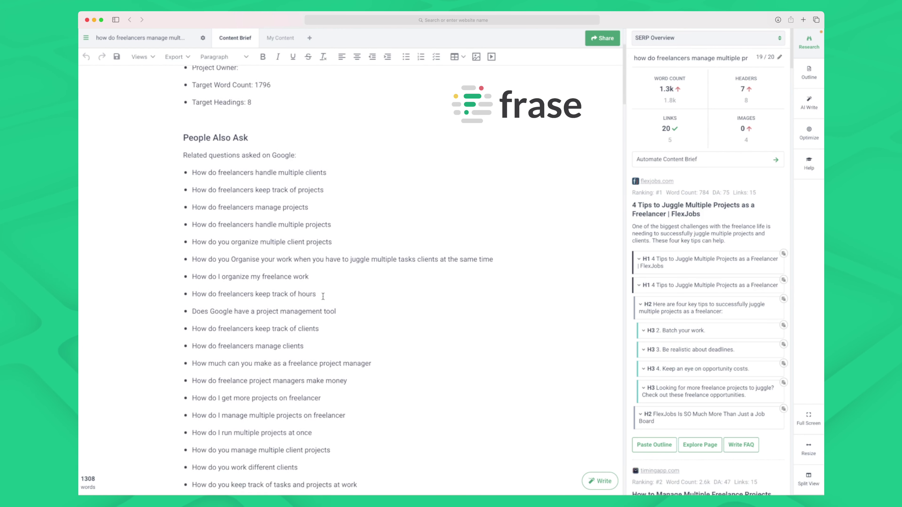
pyautogui.scroll(-1, 323, 296)
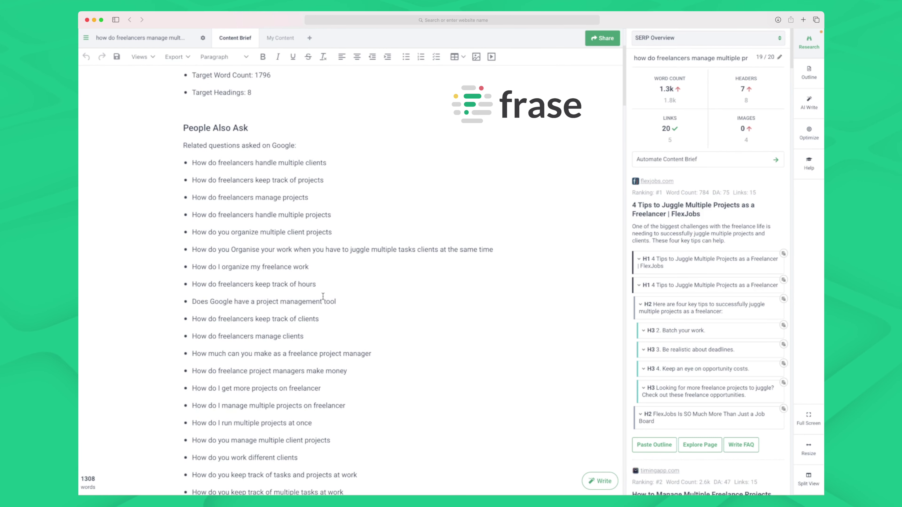
pyautogui.scroll(-2, 323, 296)
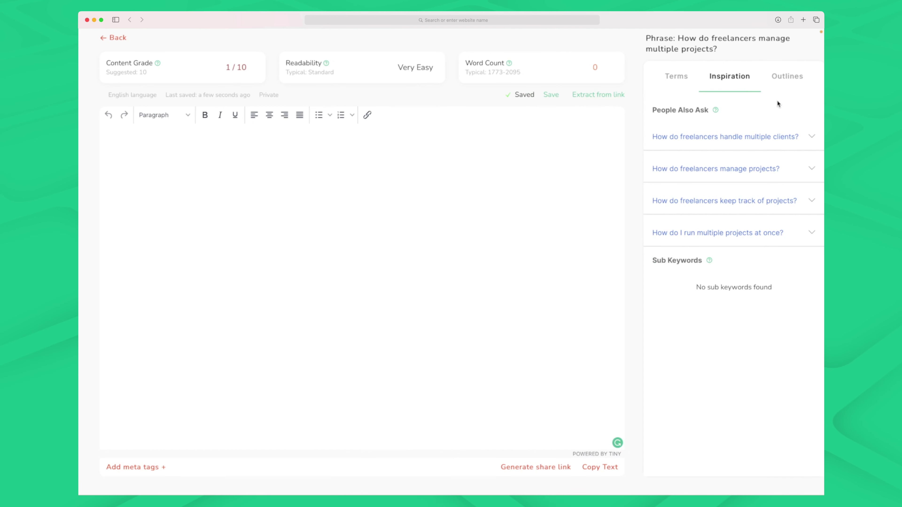
# - Open the Outlines list and expand outlines #1 and #2 to show their headings
pyautogui.click(787, 78)
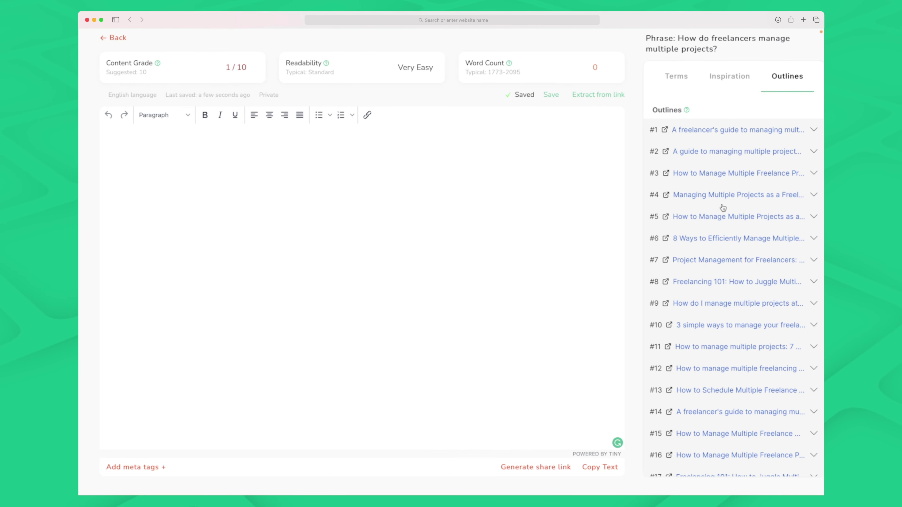
pyautogui.scroll(-1, 735, 178)
pyautogui.scroll(1, 738, 189)
pyautogui.scroll(-3, 738, 189)
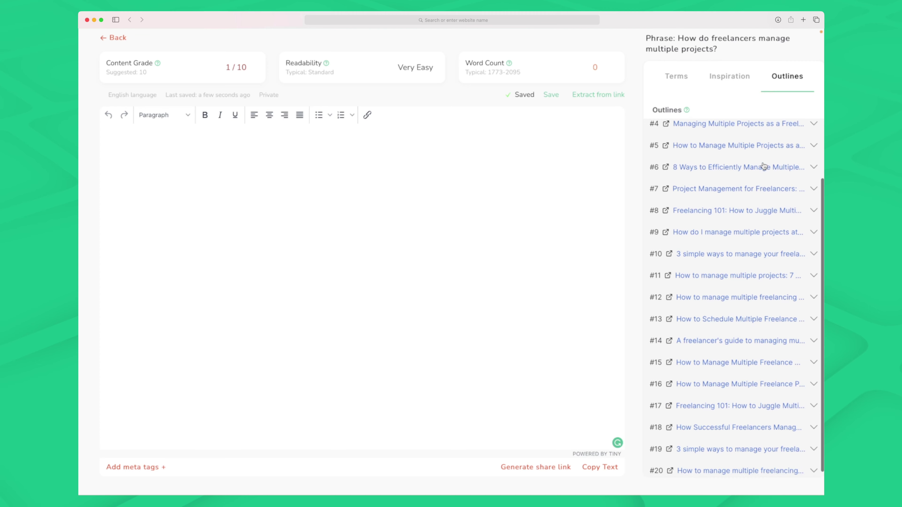
pyautogui.scroll(3, 765, 167)
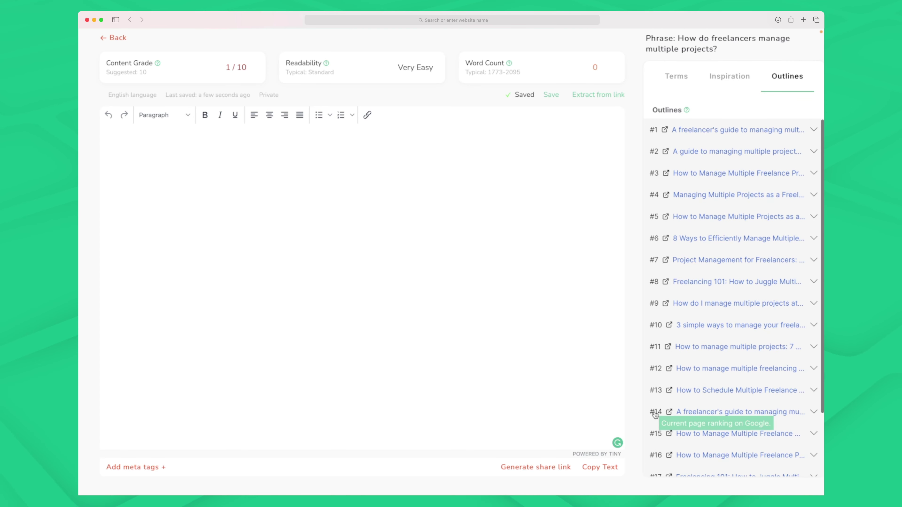
pyautogui.click(814, 130)
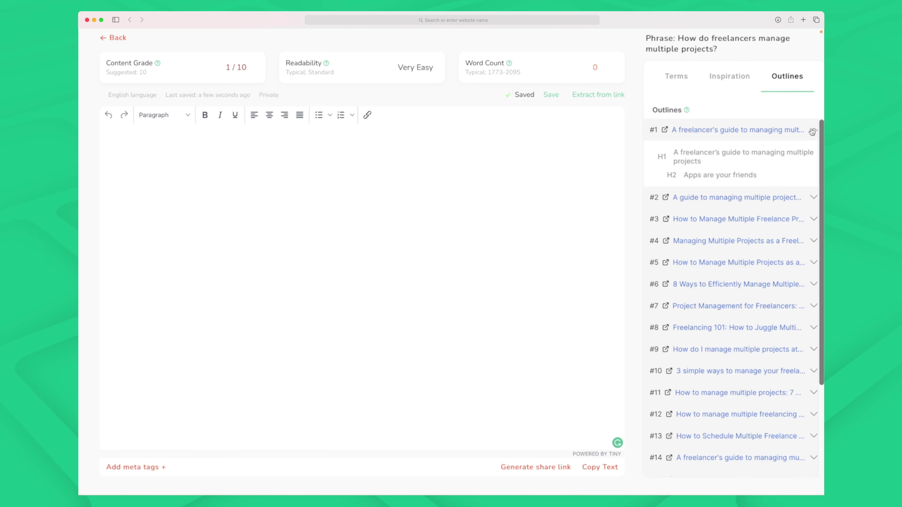
pyautogui.click(813, 197)
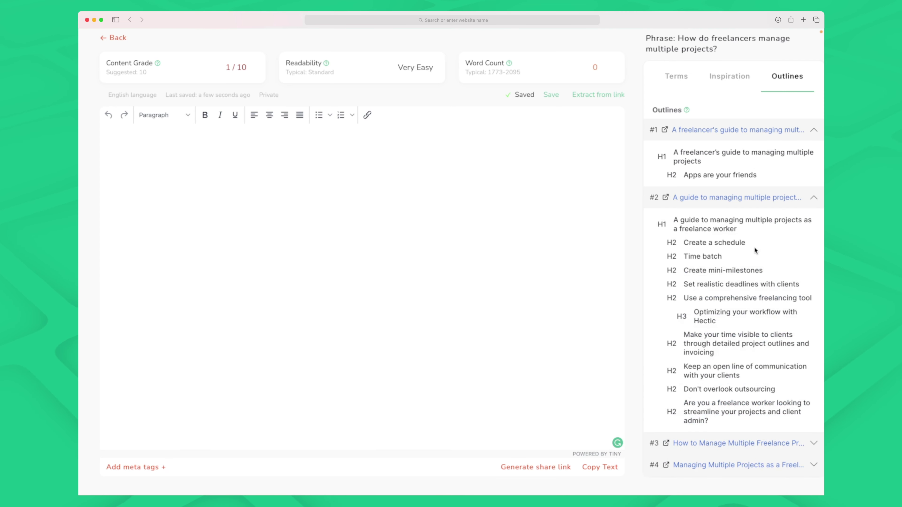
pyautogui.scroll(-2, 676, 157)
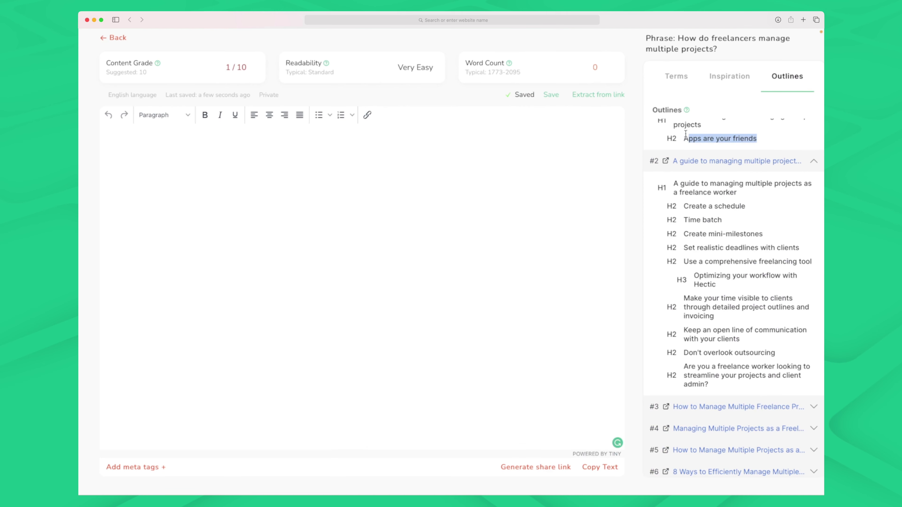
# - Paste 'Apps are your friends' at the top of the article and make it a Heading 2
pyautogui.scroll(1, 703, 163)
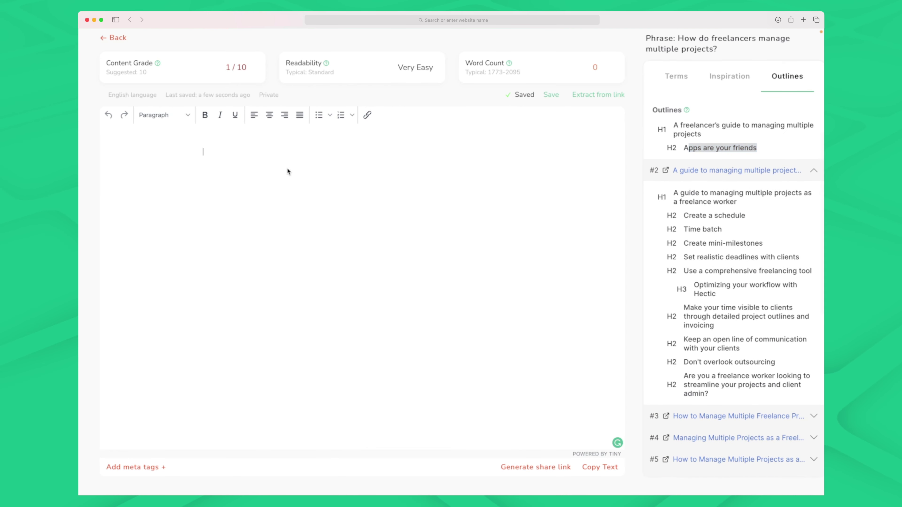
pyautogui.click(203, 151)
pyautogui.write('A')
pyautogui.write('pps are your friends')
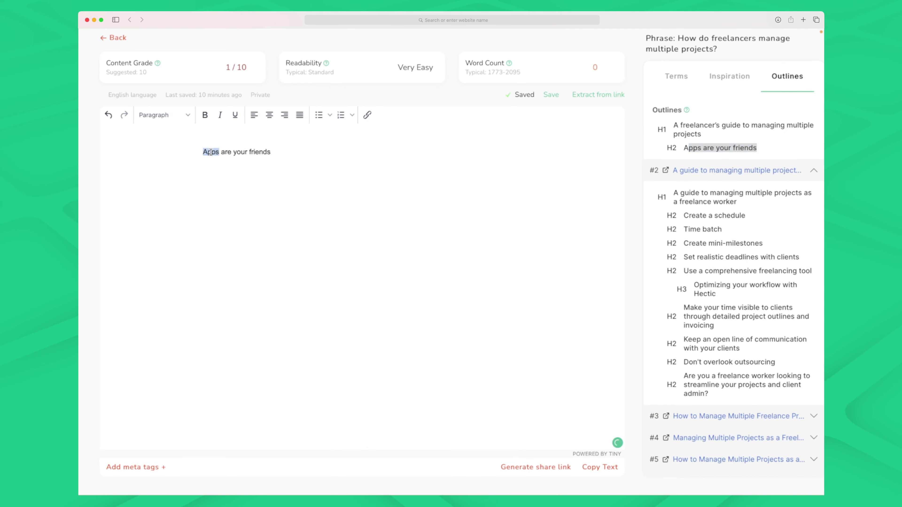
pyautogui.tripleClick(211, 152)
pyautogui.click(240, 133)
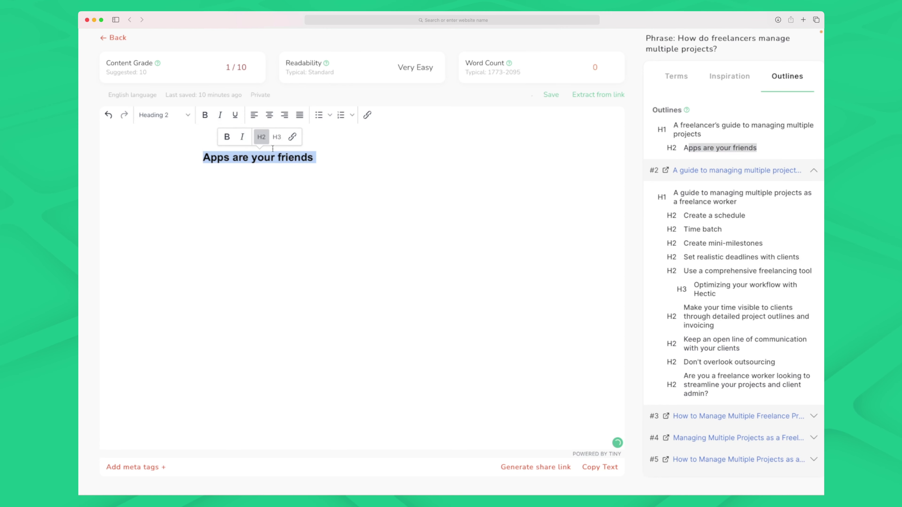
pyautogui.click(348, 159)
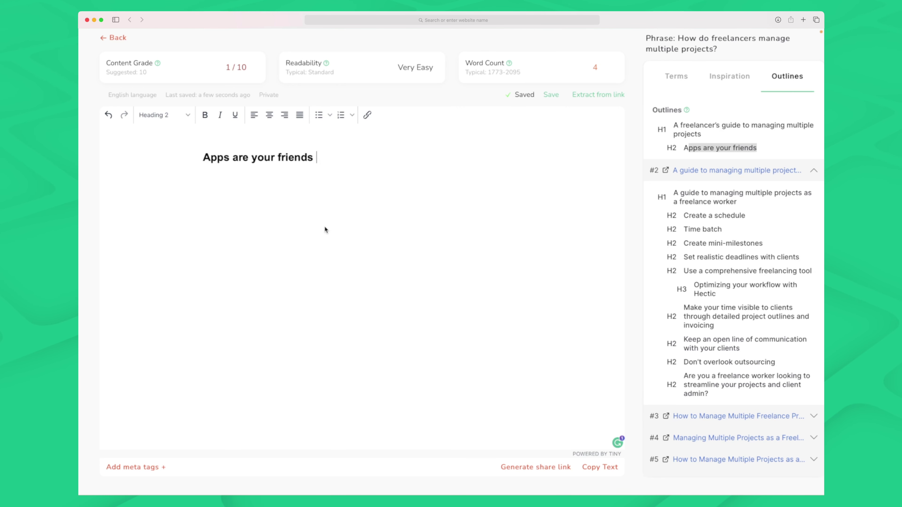
# - Collapse the second outline's headings
pyautogui.scroll(-1, 818, 192)
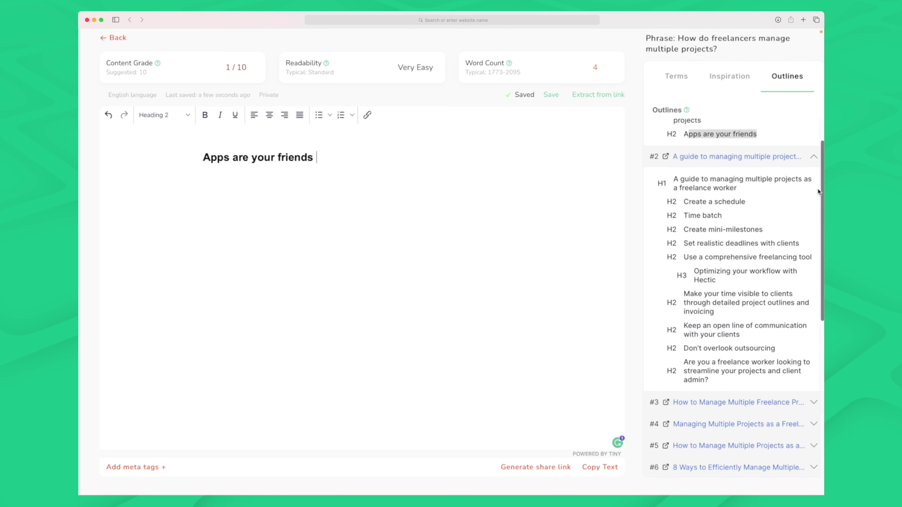
pyautogui.click(813, 158)
pyautogui.scroll(3, 687, 217)
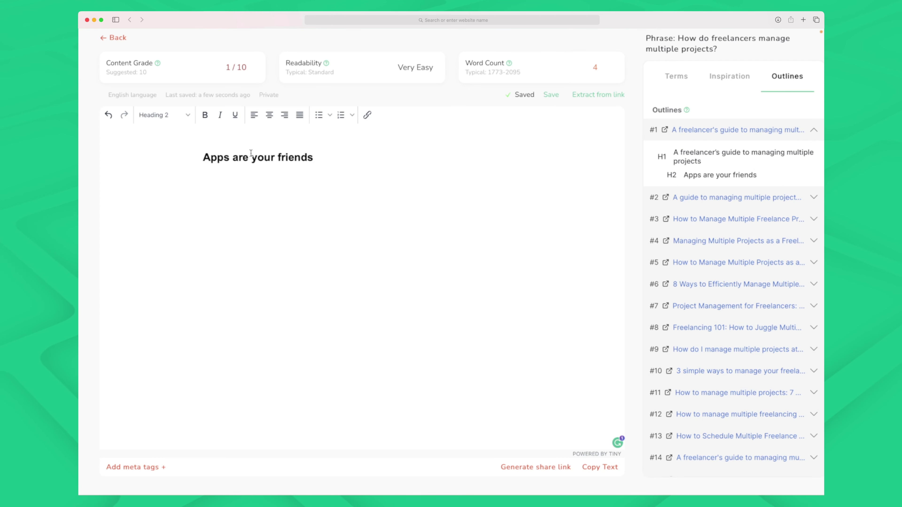
# - Paste the terms important tasks, set reminders and freelancing 101 on separate lines under the heading
pyautogui.click(677, 77)
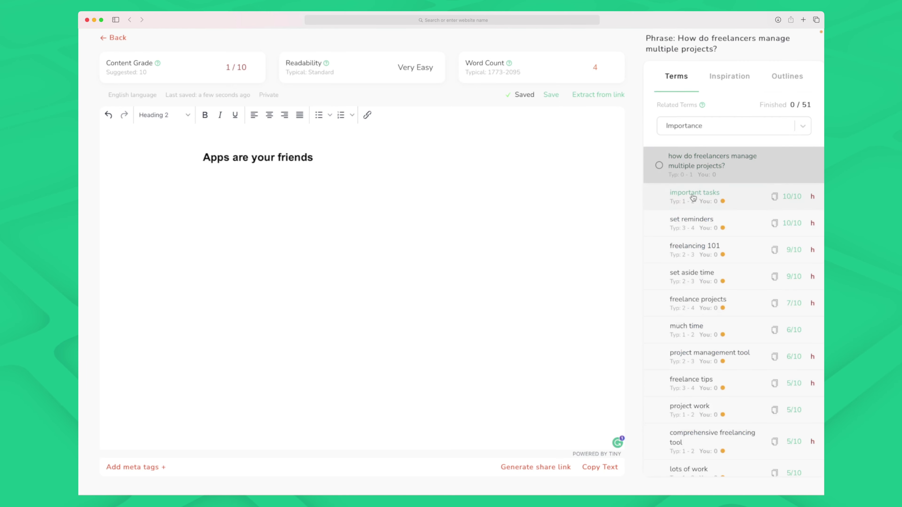
pyautogui.moveTo(700, 196)
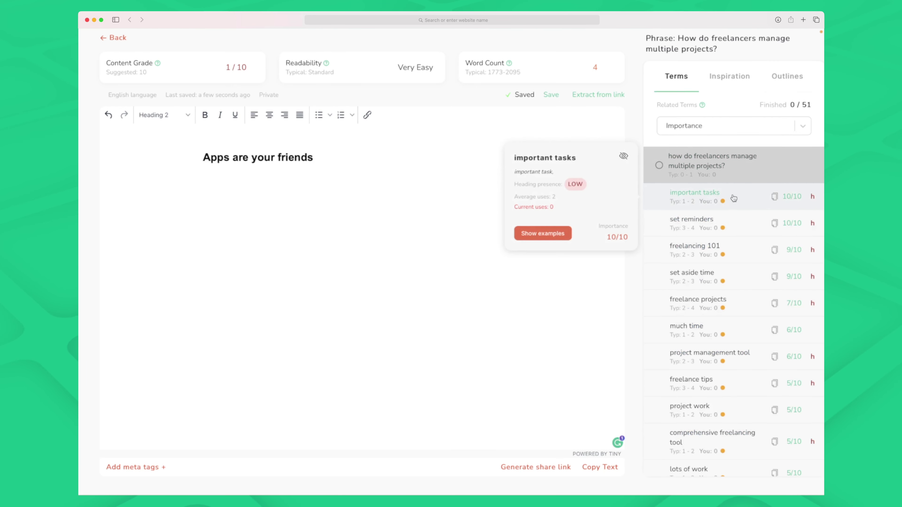
pyautogui.moveTo(733, 198); pyautogui.dragTo(647, 199)
pyautogui.press('super+c')
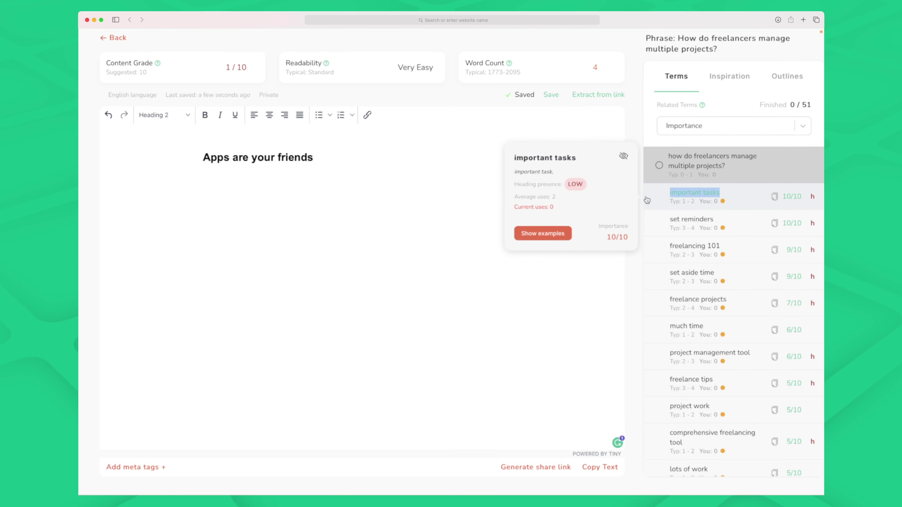
pyautogui.click(342, 213)
pyautogui.press('super+v')
pyautogui.moveTo(733, 219); pyautogui.dragTo(668, 220)
pyautogui.press('super+c')
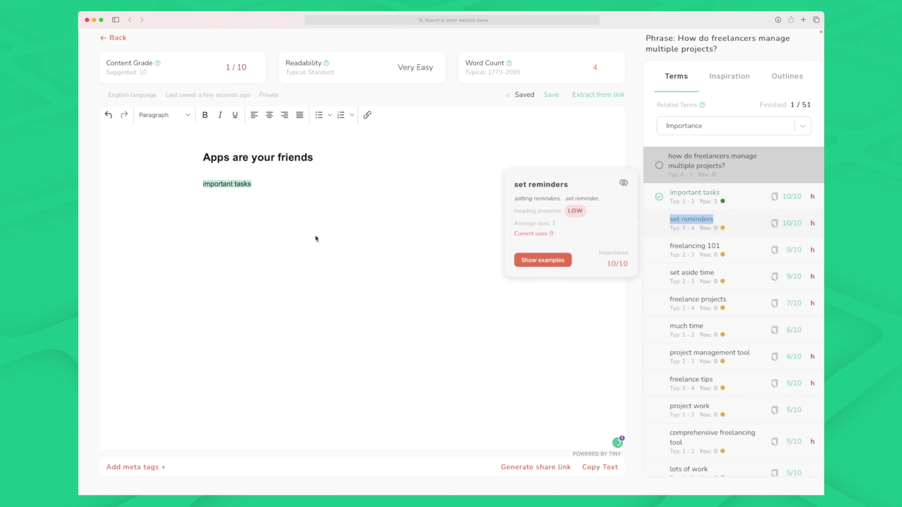
pyautogui.click(316, 238)
pyautogui.press('super+v')
pyautogui.moveTo(733, 246); pyautogui.dragTo(665, 244)
pyautogui.press('super+c')
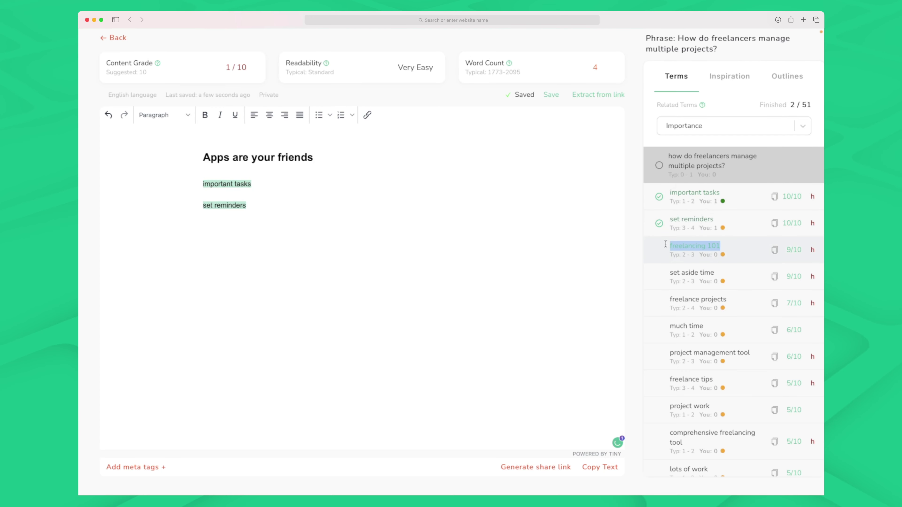
pyautogui.click(300, 260)
pyautogui.press('super+v')
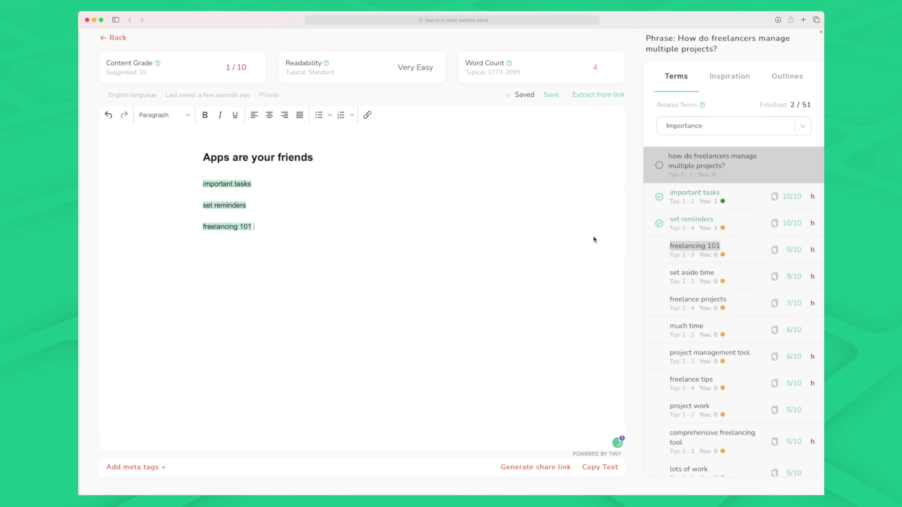
pyautogui.moveTo(734, 273); pyautogui.dragTo(669, 273)
pyautogui.click(256, 227)
pyautogui.write('set aside time')
pyautogui.click(134, 467)
pyautogui.click(450, 189)
pyautogui.write('fdsdsf')
# - Enter 'fdsdsf' as the meta description and save the meta tags
pyautogui.click(409, 258)
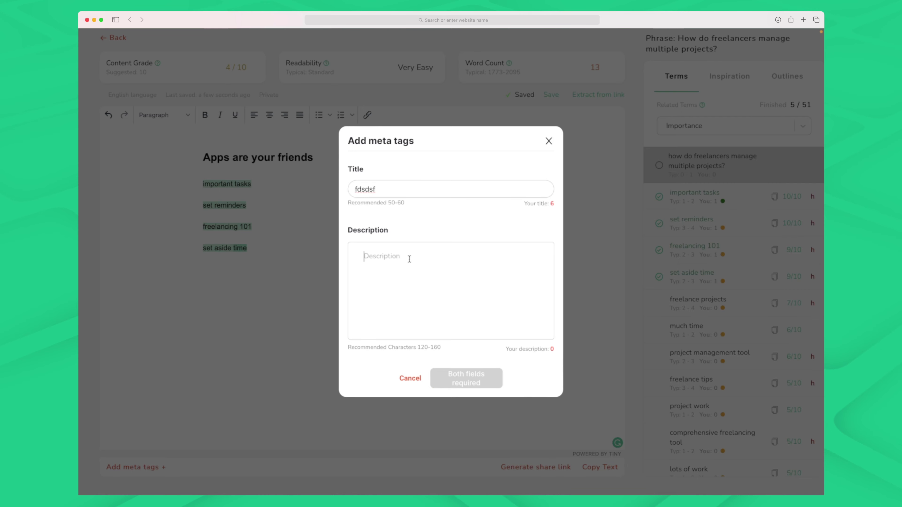
pyautogui.write('fdsdsf')
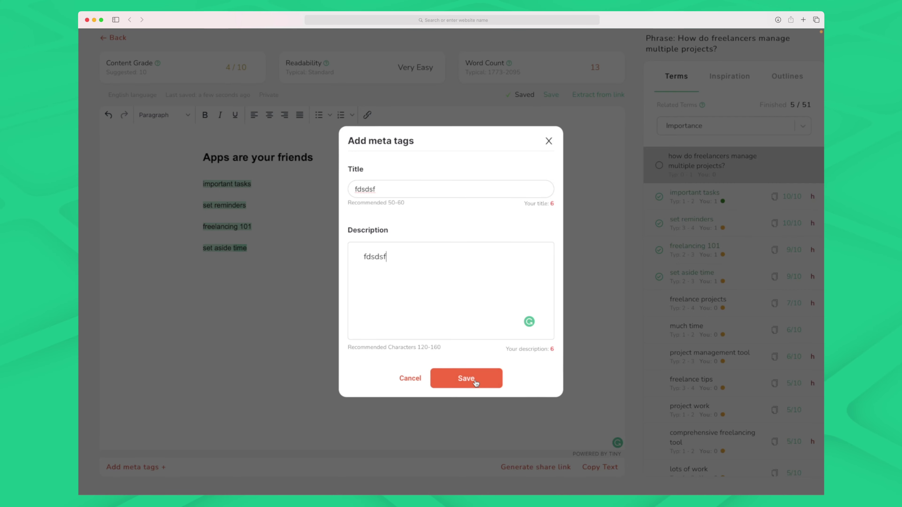
pyautogui.click(476, 379)
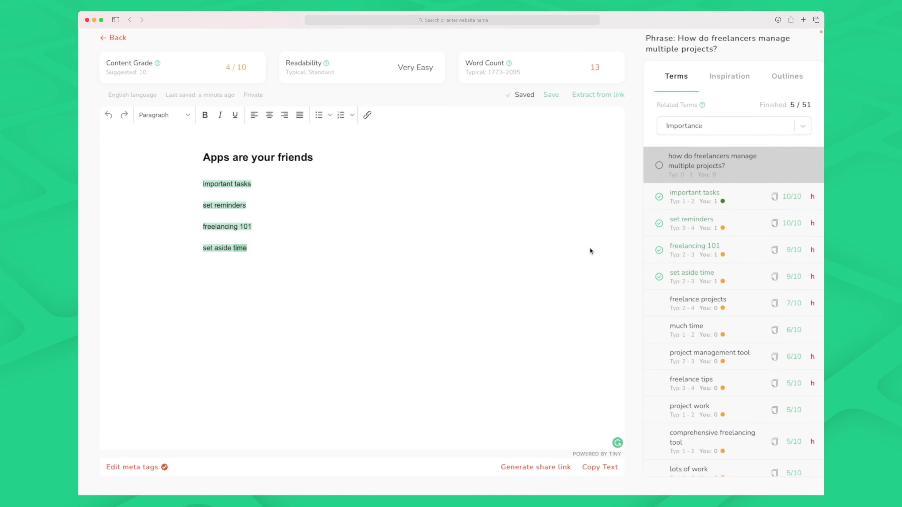
# - Generate a share link for the report and select the whole share URL
pyautogui.moveTo(262, 244); pyautogui.dragTo(213, 197)
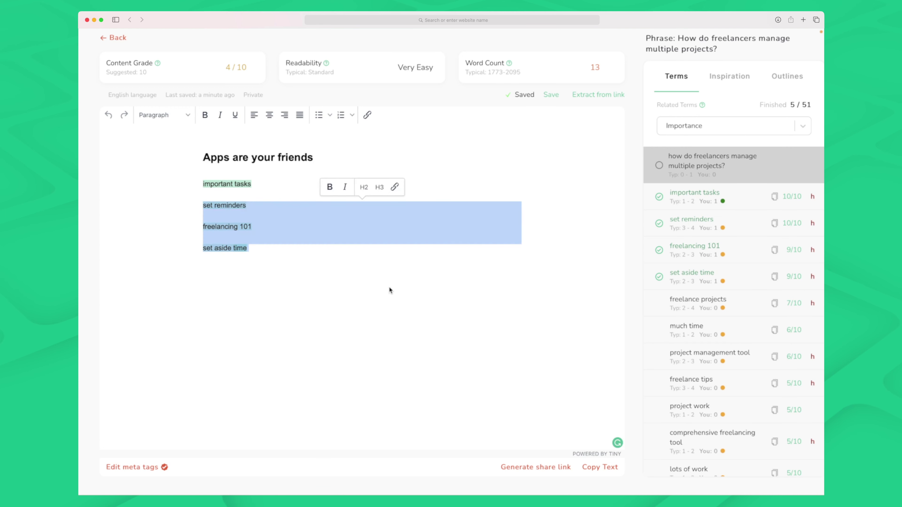
pyautogui.click(388, 286)
pyautogui.click(524, 467)
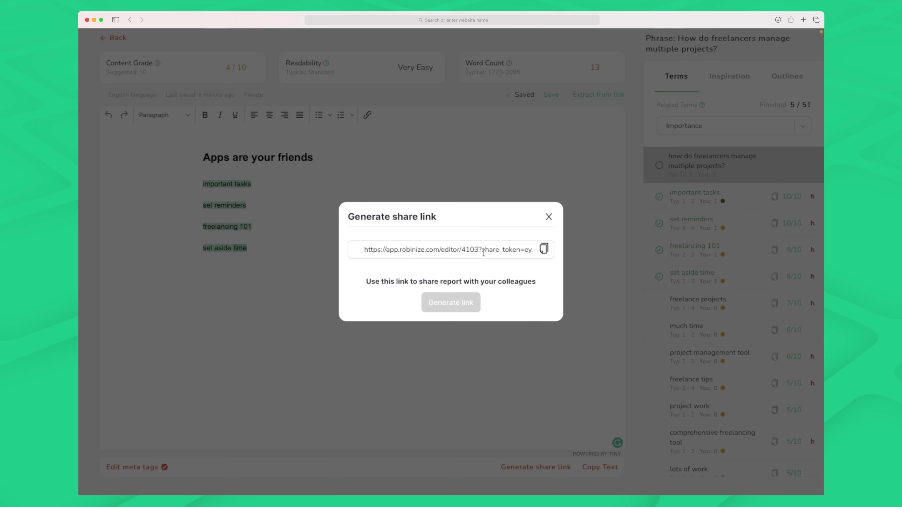
pyautogui.moveTo(361, 250); pyautogui.dragTo(535, 253)
pyautogui.click(482, 268)
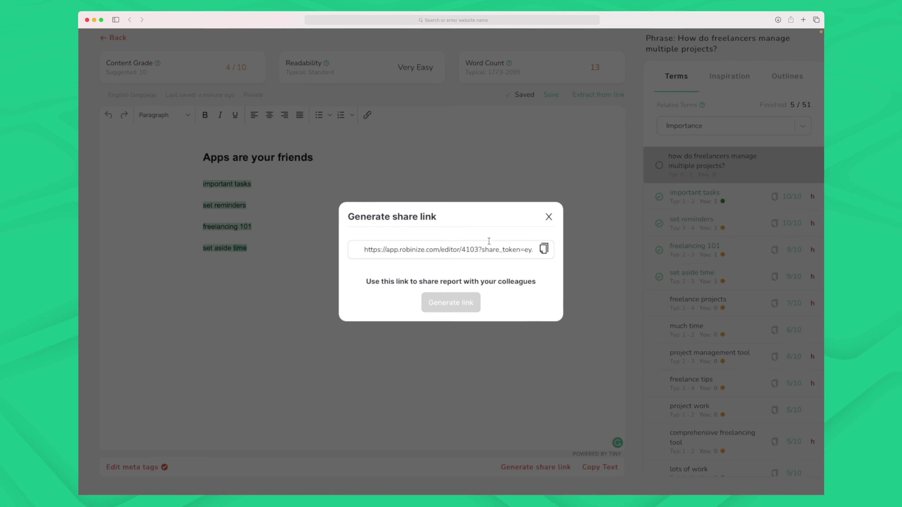
# - On the other Robinize page, start the 'Meet Robinize!' welcome tour, then close it
pyautogui.moveTo(414, 29)
pyautogui.click(554, 51)
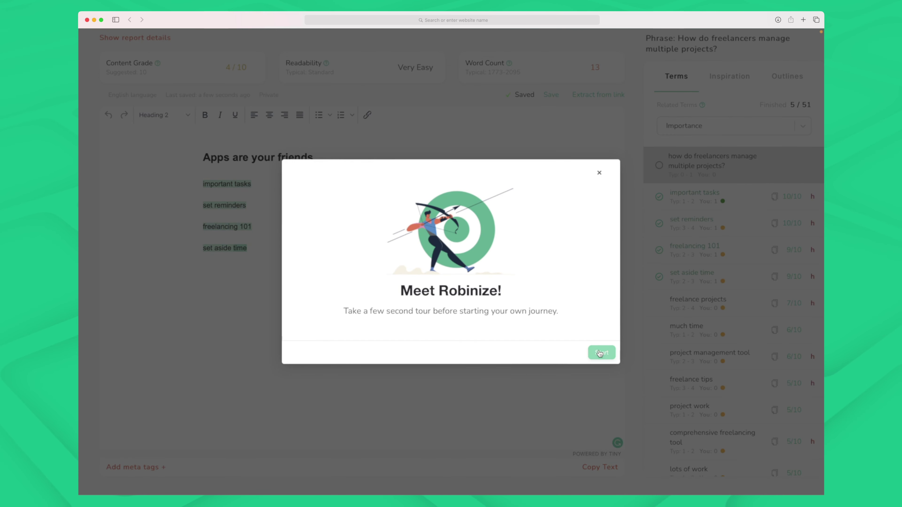
pyautogui.click(601, 353)
pyautogui.click(434, 173)
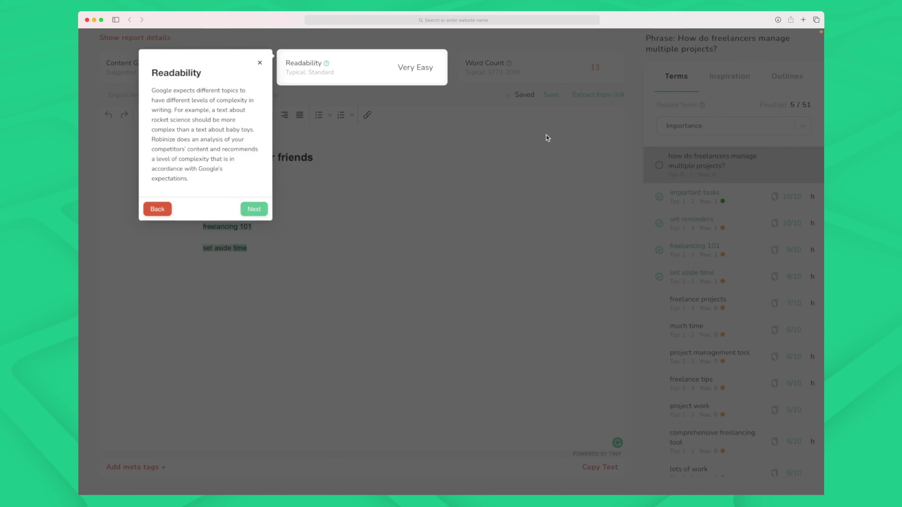
pyautogui.click(261, 62)
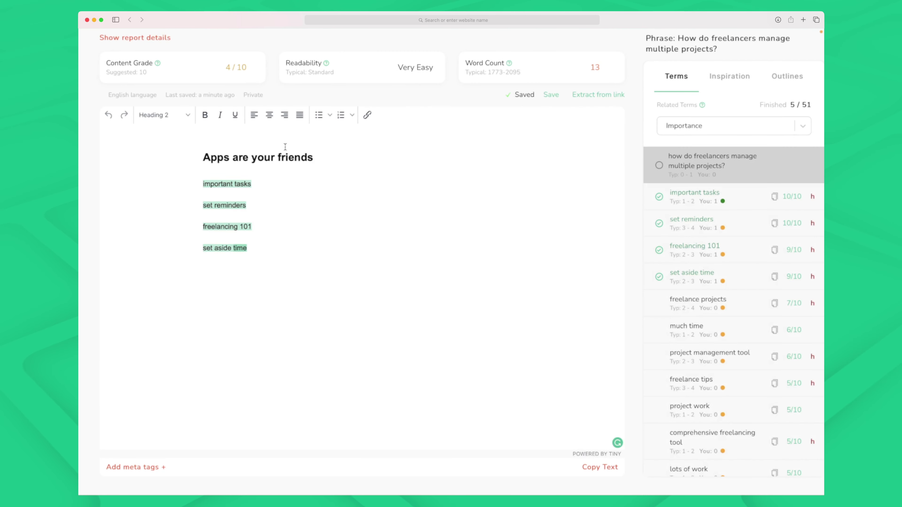
# - Add the lines 'hi there' and 'I'm editing this.' below 'set aside time'
pyautogui.click(318, 263)
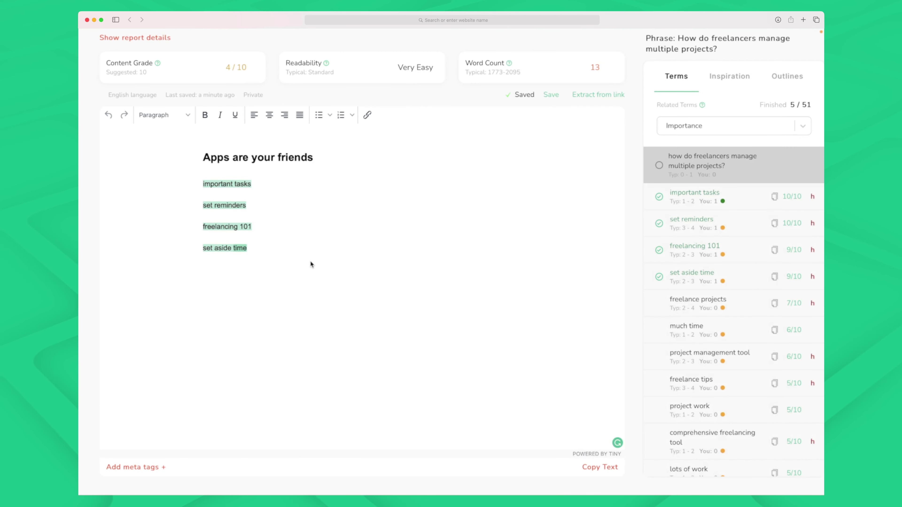
pyautogui.press('Return')
pyautogui.write('hi there')
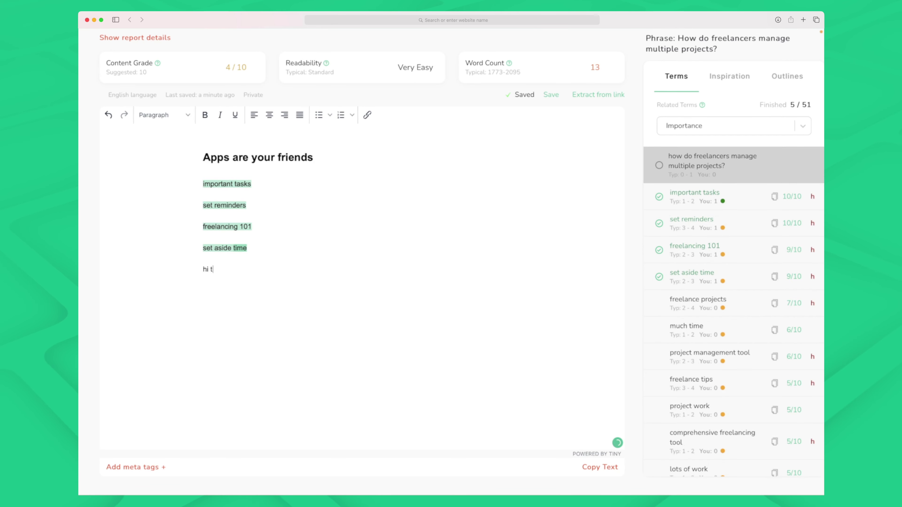
pyautogui.press('Return')
pyautogui.write("I'm editing this.")
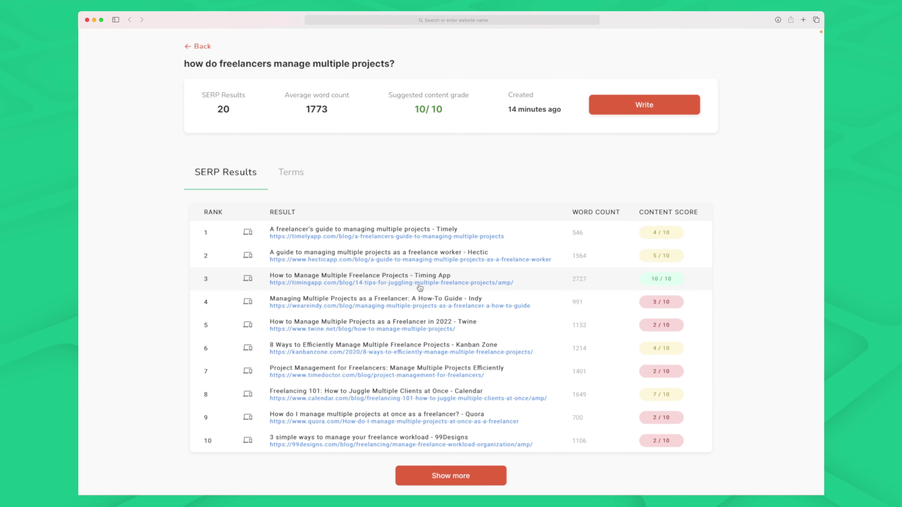
# - Show the Terms tab's grid of related terms and scroll through it
pyautogui.click(292, 173)
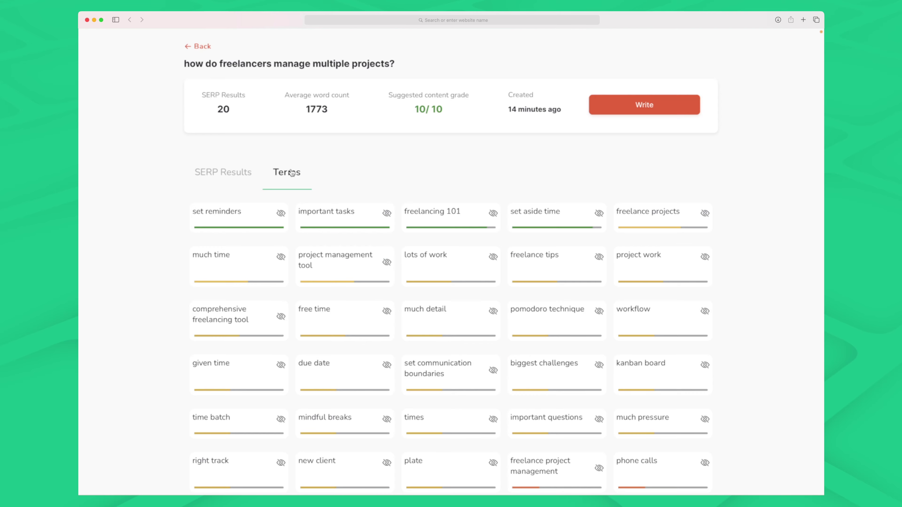
pyautogui.scroll(-5, 405, 263)
pyautogui.scroll(2, 404, 264)
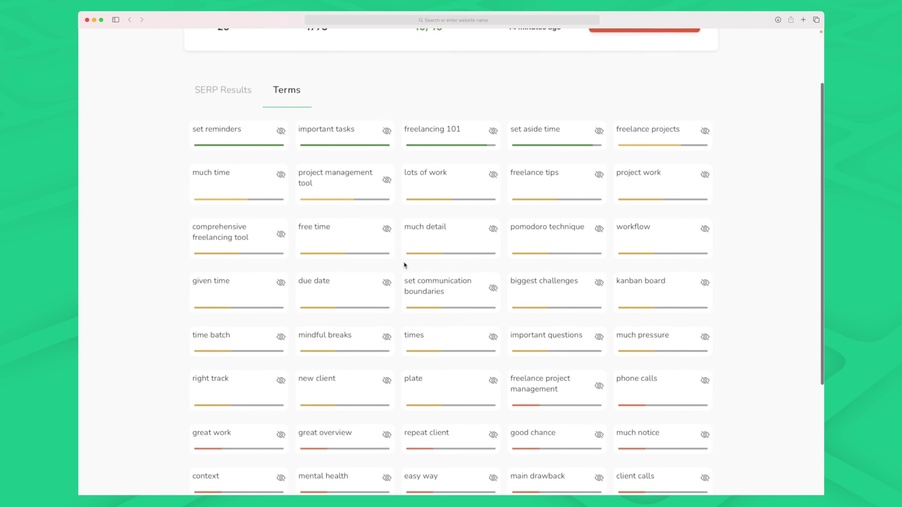
pyautogui.scroll(1, 405, 255)
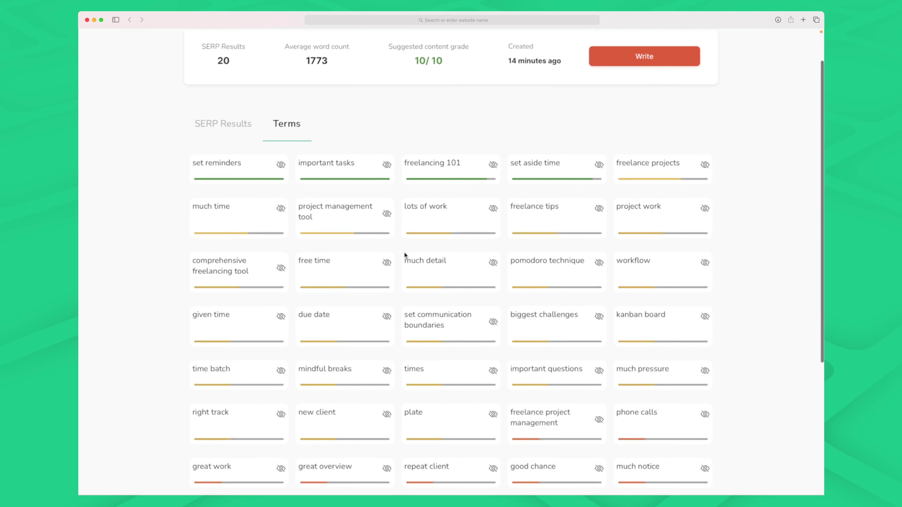